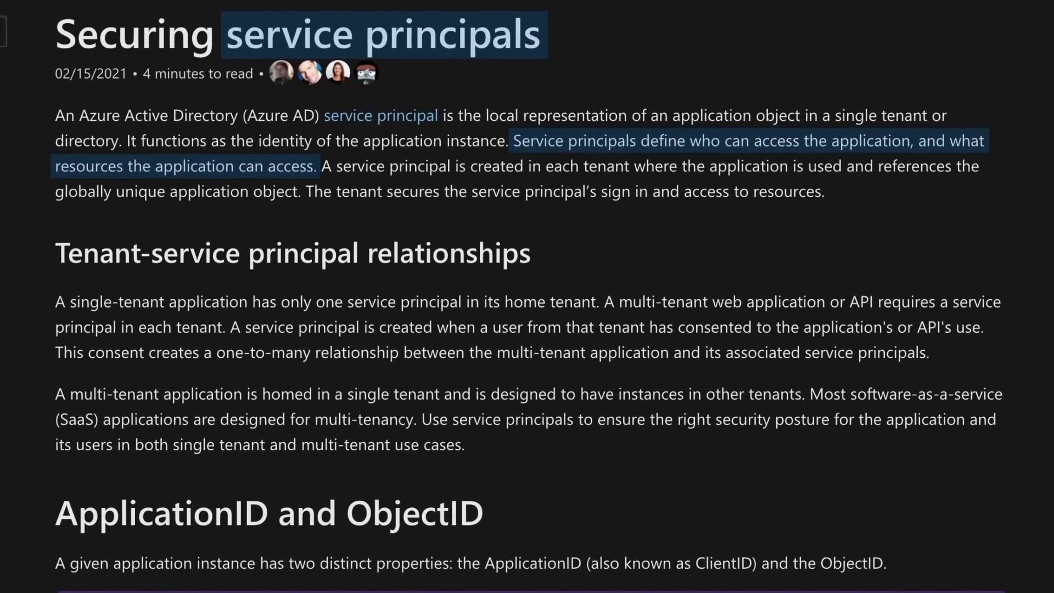
- Scroll down through the Securing service principals article in Microsoft Docs
scroll(504, 296, "down", 5)
scroll(504, 296, "down", 4)
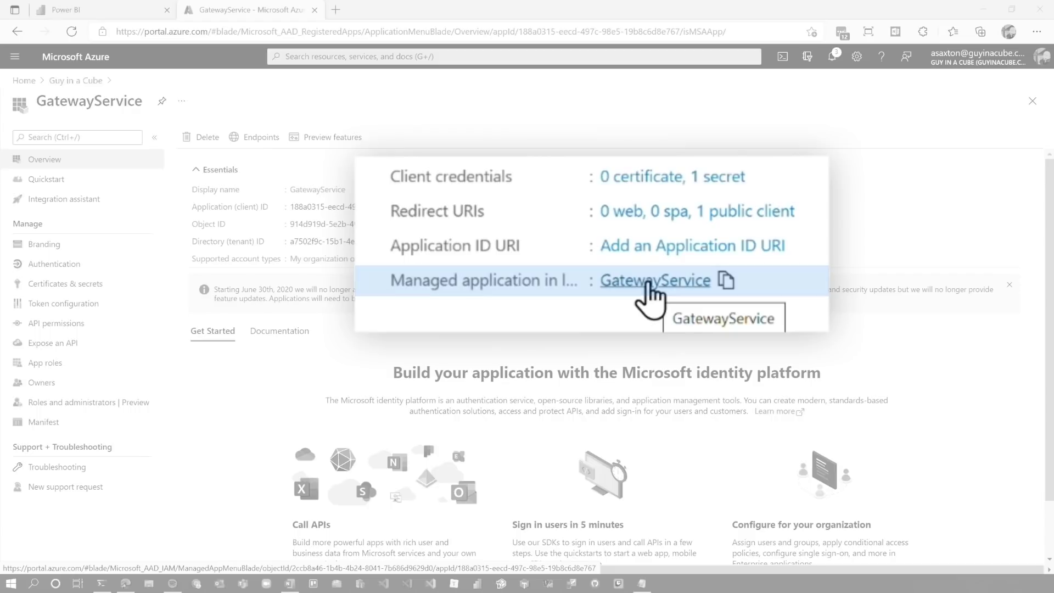
left_click(757, 243)
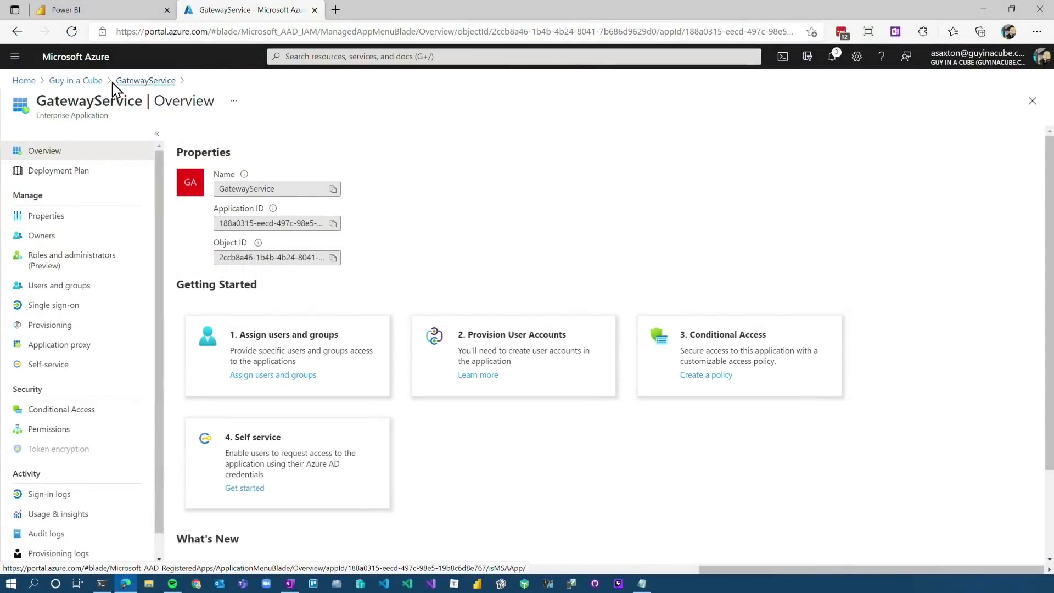
left_click(141, 82)
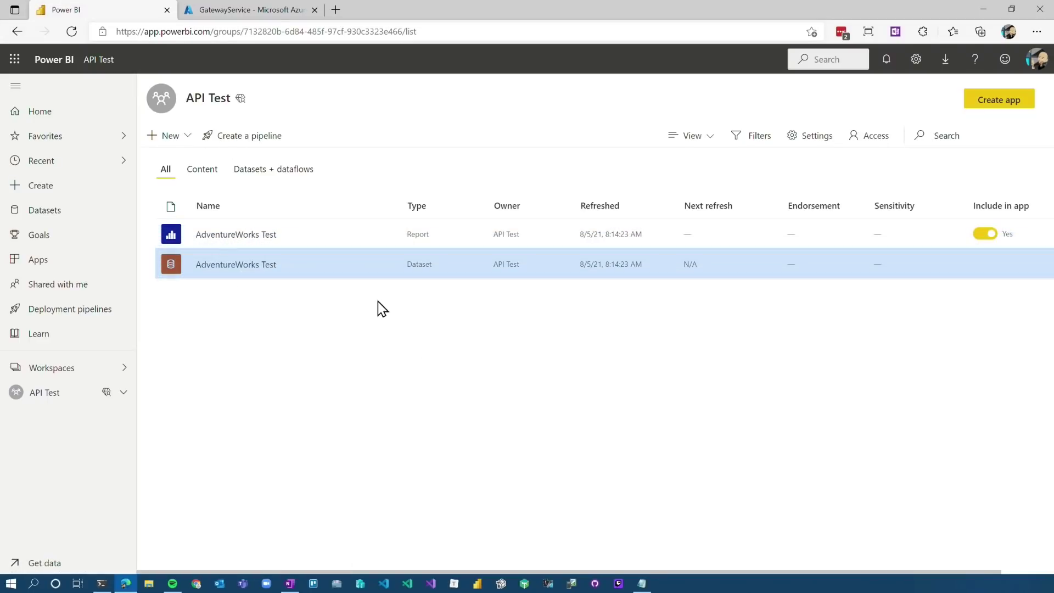
- Go from the AdventureWorks Test dataset settings to the gateway management page
left_click(363, 264)
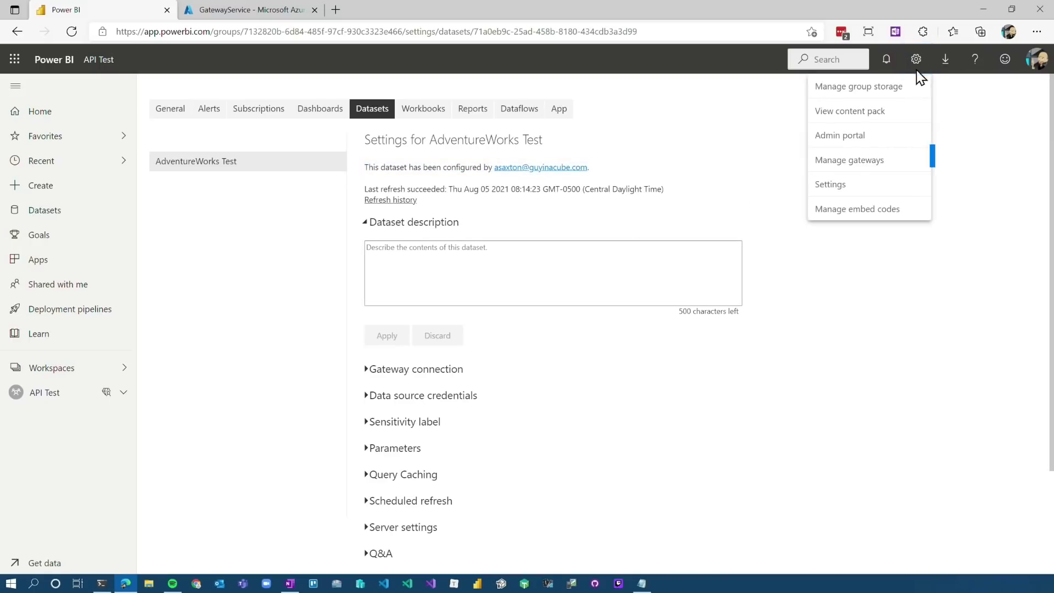
left_click(842, 168)
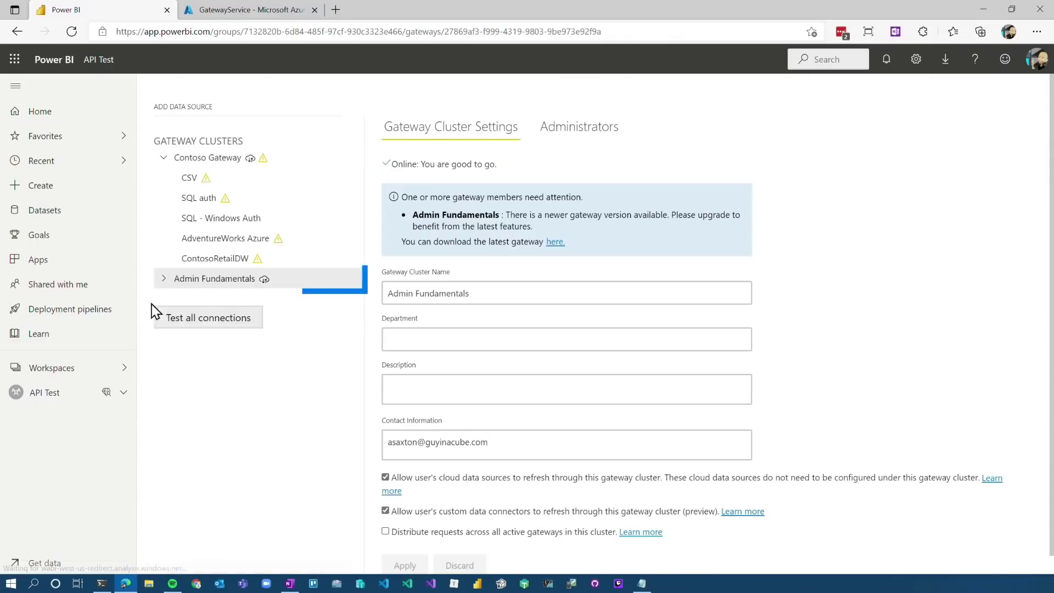
- Review the AdventureWorks data source users and the Admin Fundamentals cluster administrators
left_click(241, 302)
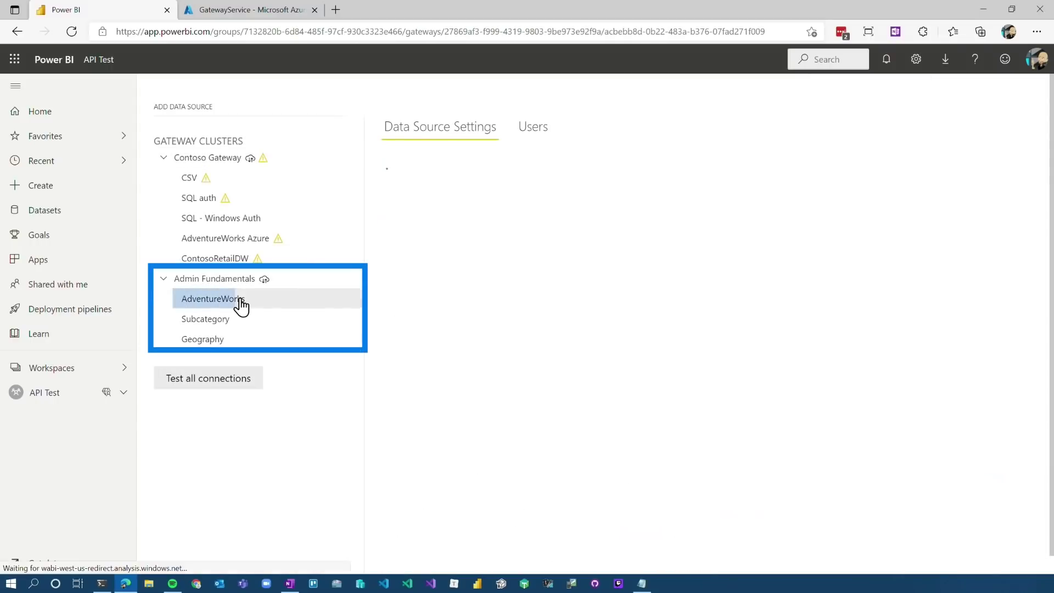
left_click(549, 133)
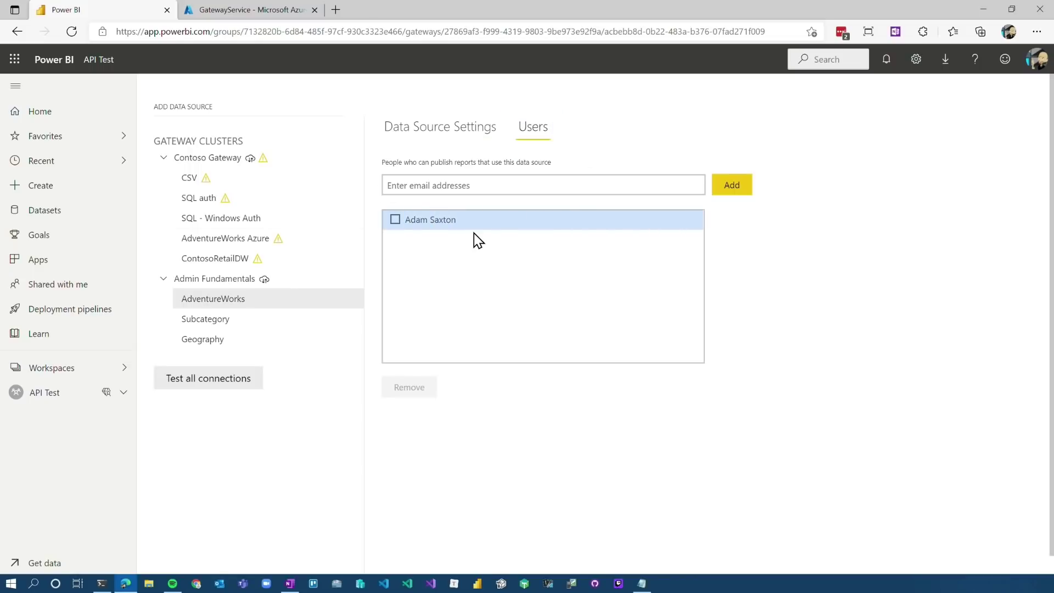
left_click(223, 280)
left_click(585, 137)
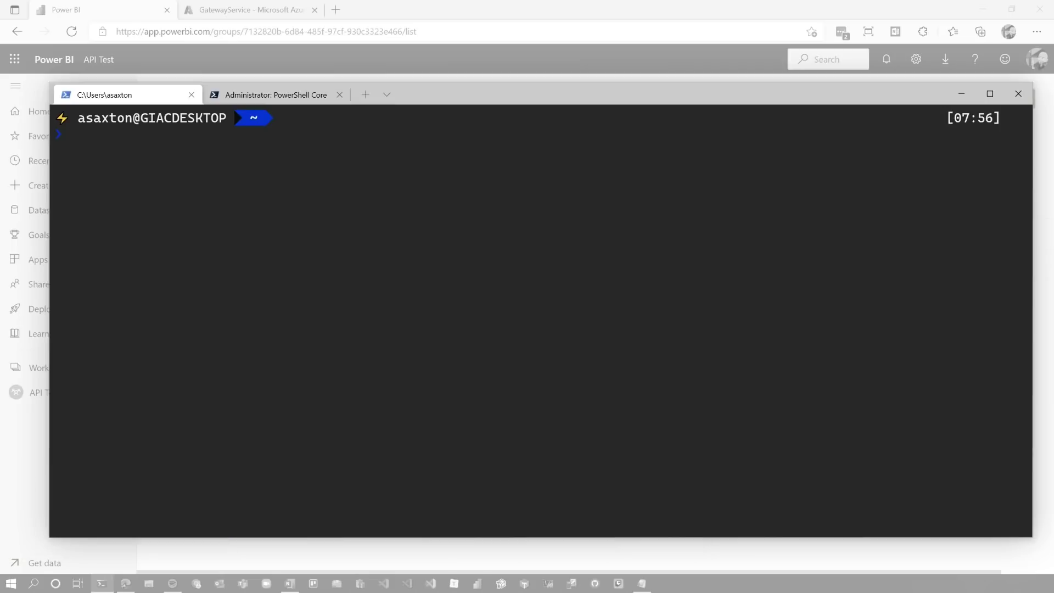
- Run Connect-PowerBIServiceAccount as a service principal, entering the app's client ID and client secret
key("ctrl+v")
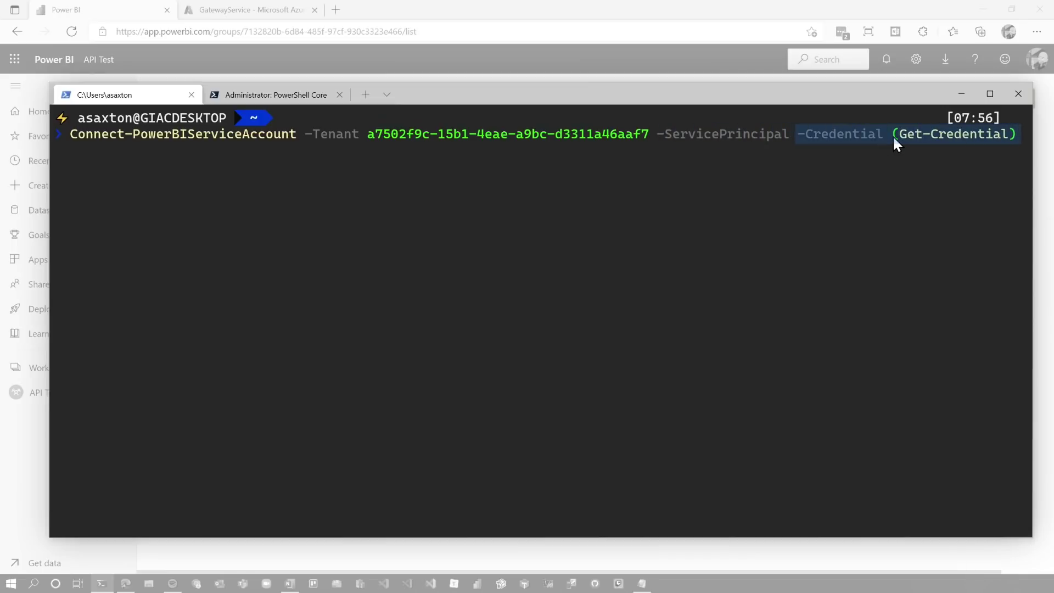
key("Return")
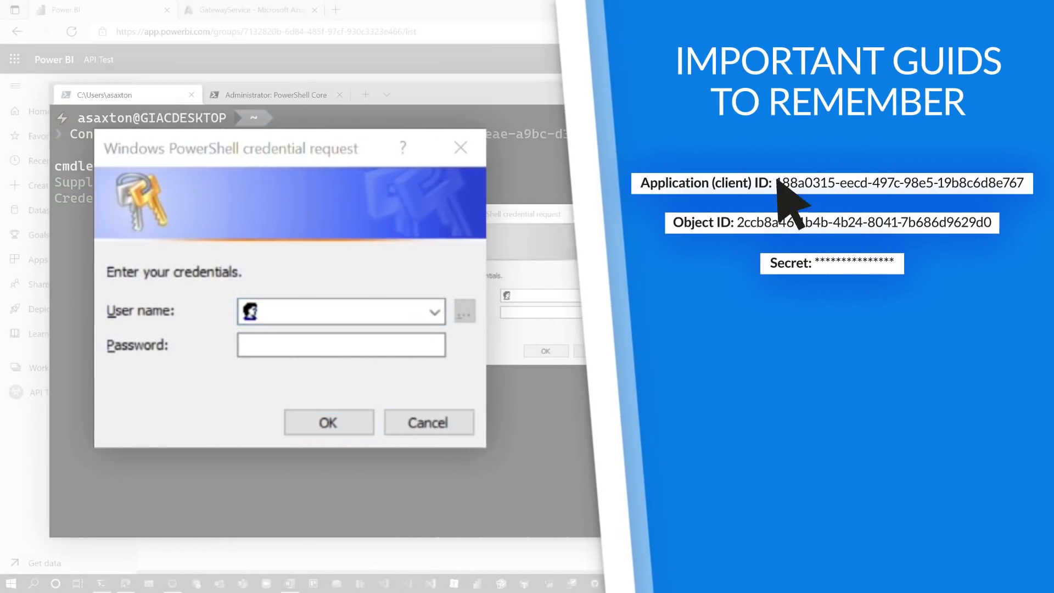
type("188a0315-eecd-497c-98e5-19b8c6d8e767")
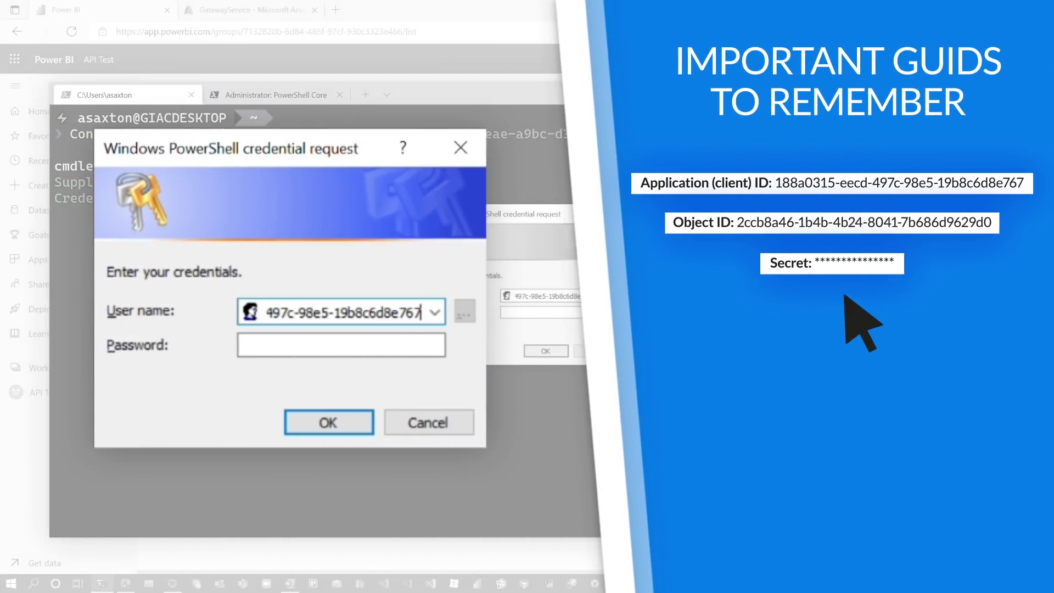
key("Tab")
key("ctrl+v")
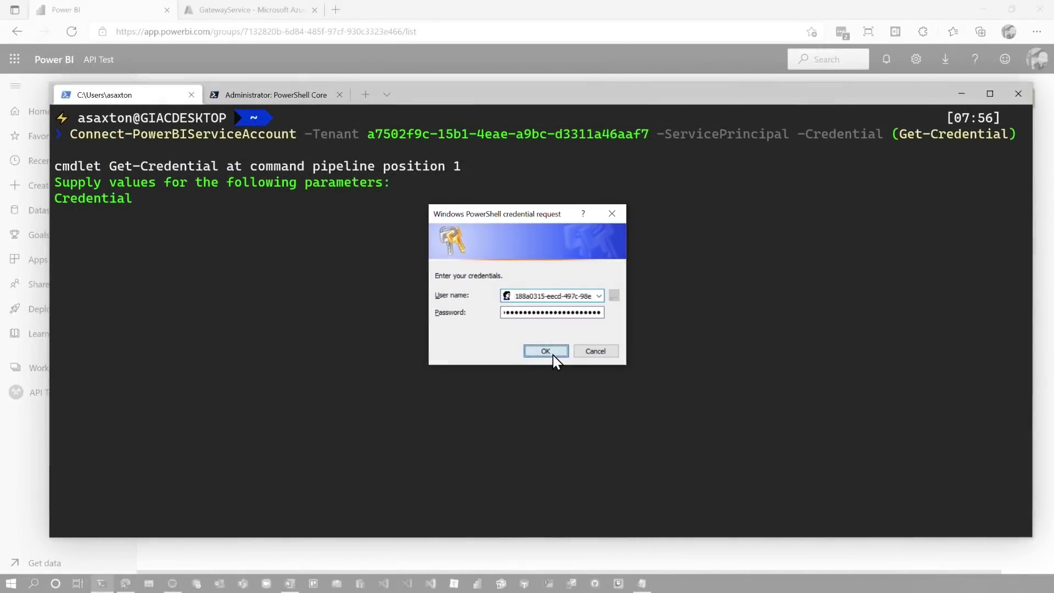
left_click(552, 355)
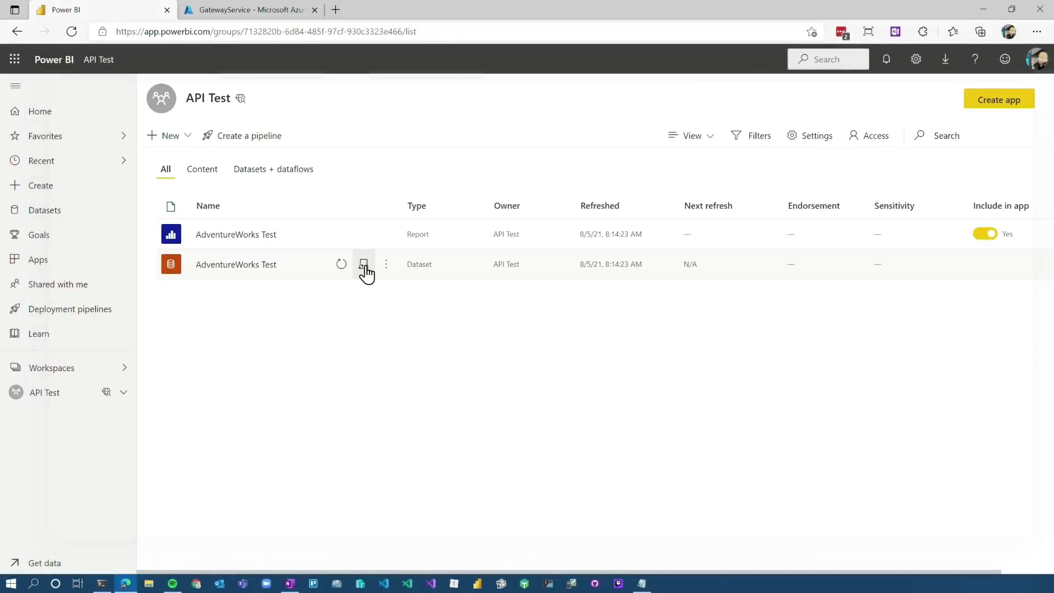
- Open the AdventureWorks Test dataset settings from the API Test workspace
left_click(364, 266)
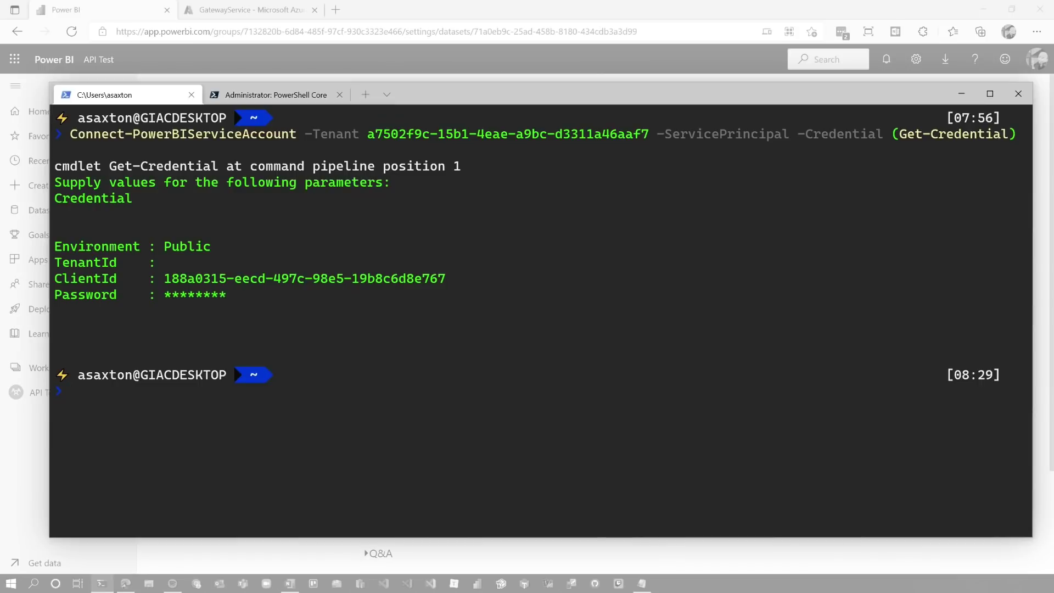
- Send a Default.TakeOver POST for the AdventureWorks Test dataset with Invoke-PowerBIRestMethod
type("Invoke-PowerBIRestMethod -Url \"https://api.powerbi.com/v1.0/a7502f9c-15b1-4eae-a9bc-d3311a46aaf7/groups/7132820b-6d84-485f-97cf-930c3323e466/datasets/71a0eb9c-25ad-458b-8180-434cdb3a3d99/Default.TakeOver\" -Method POST")
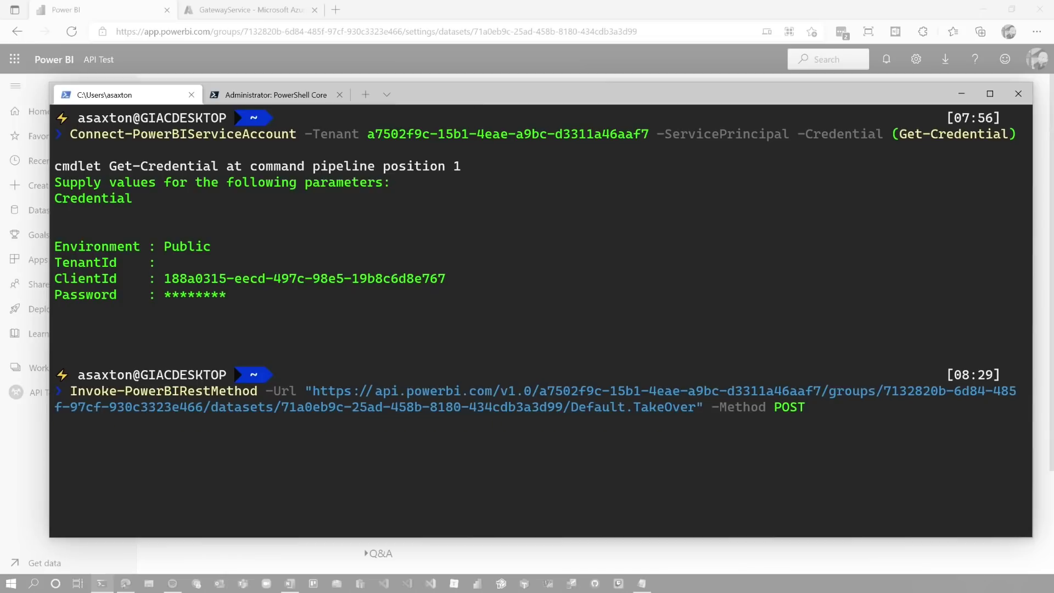
key("Return")
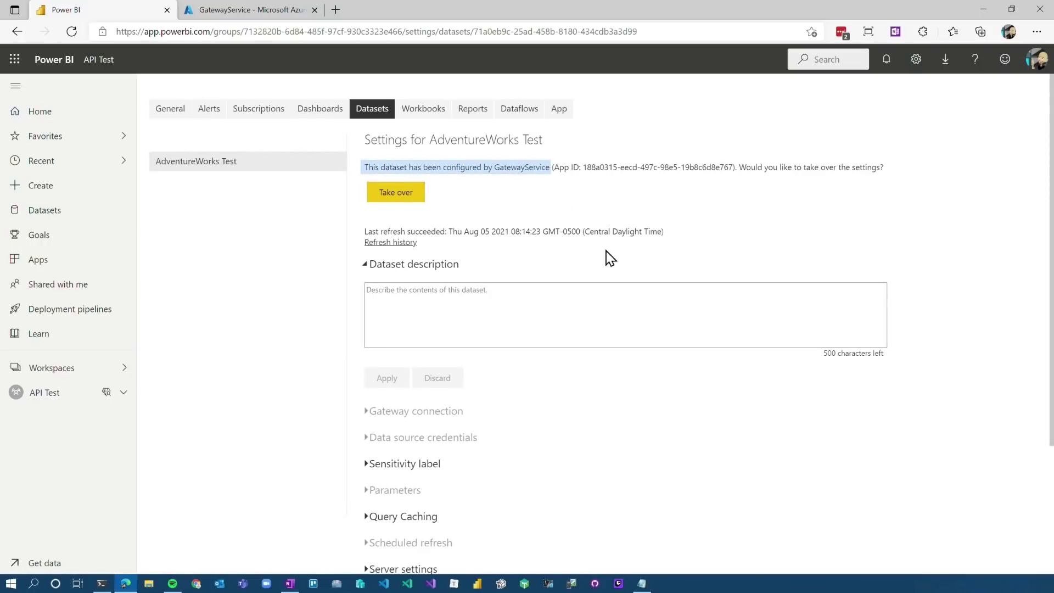
- Refresh AdventureWorks Test now and expand the failure details about missing data source credentials
left_click(763, 325)
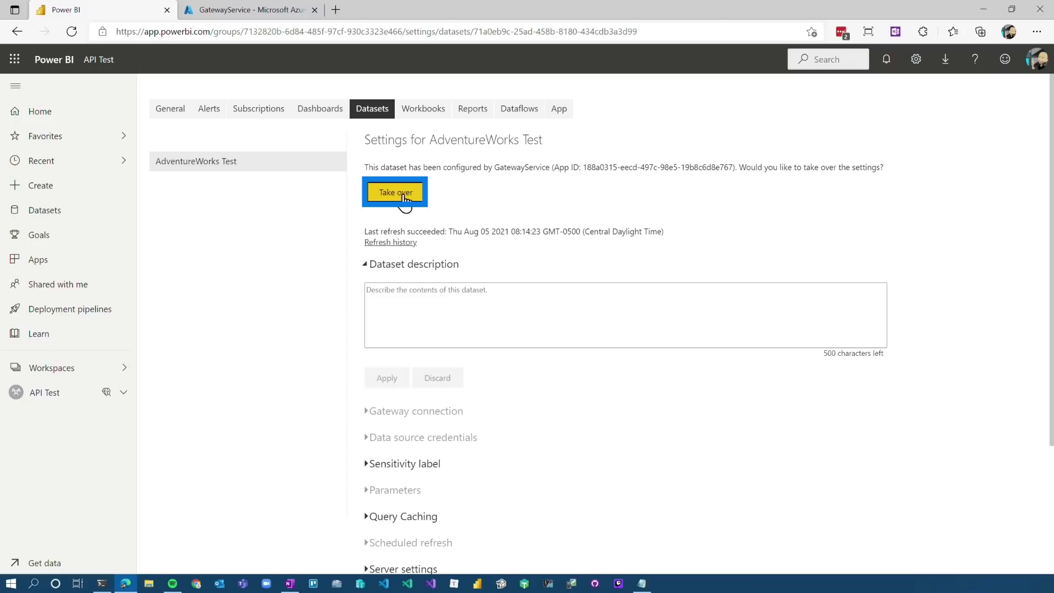
left_click(44, 392)
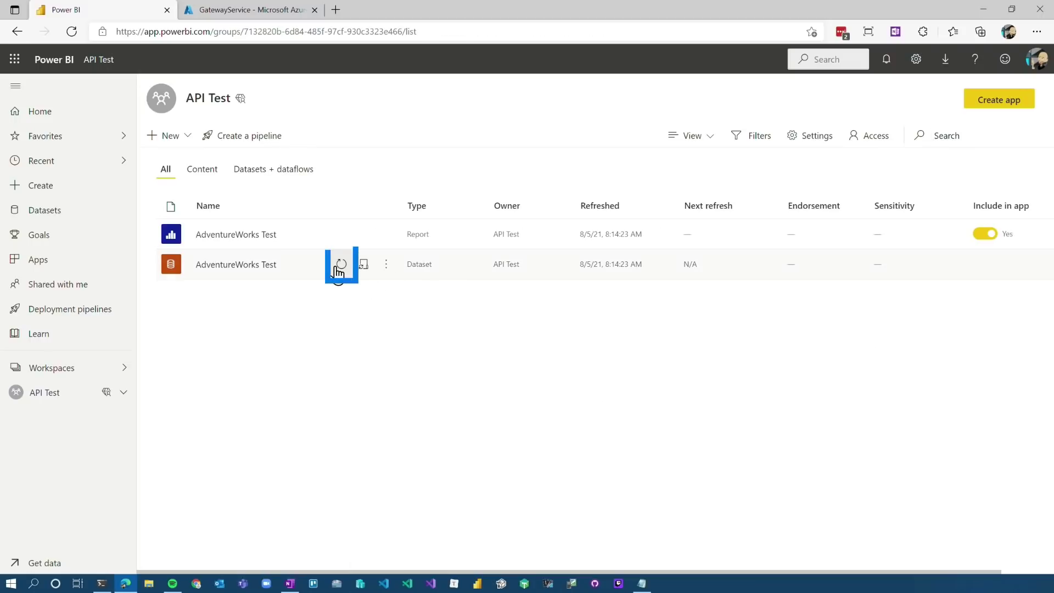
left_click(339, 266)
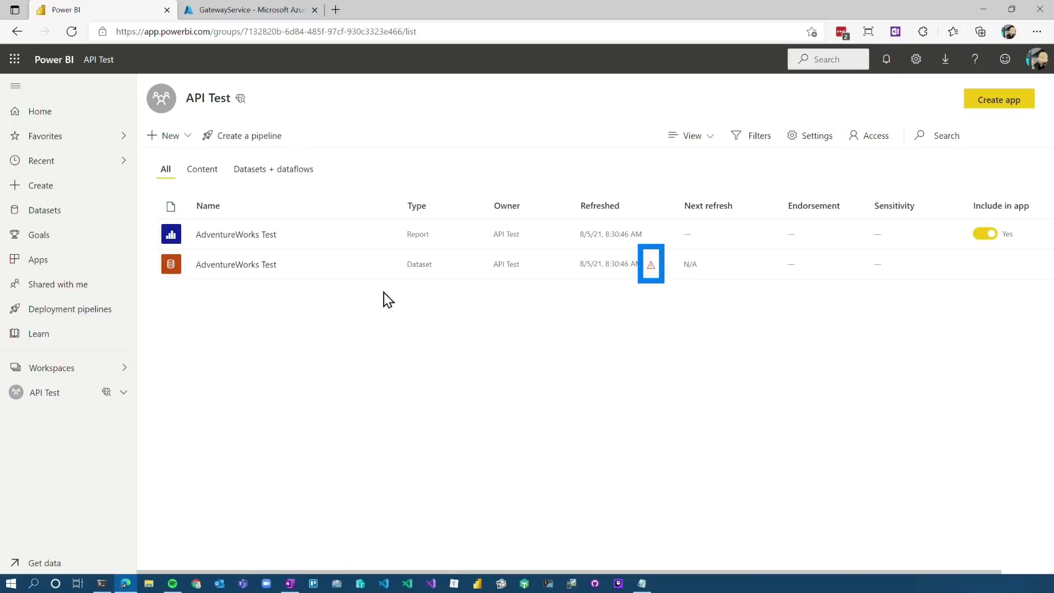
left_click(369, 265)
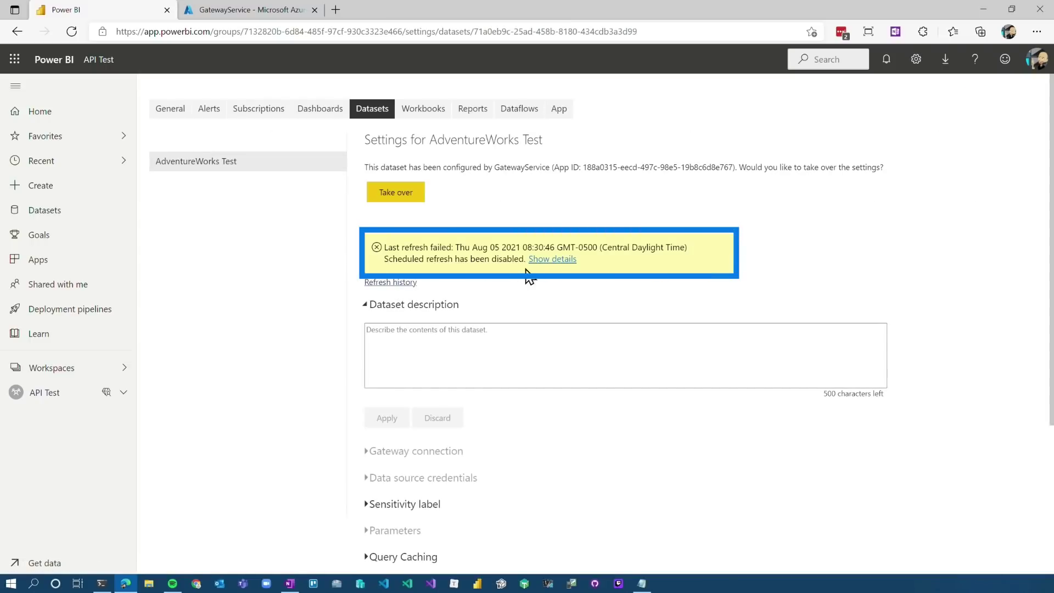
left_click(552, 258)
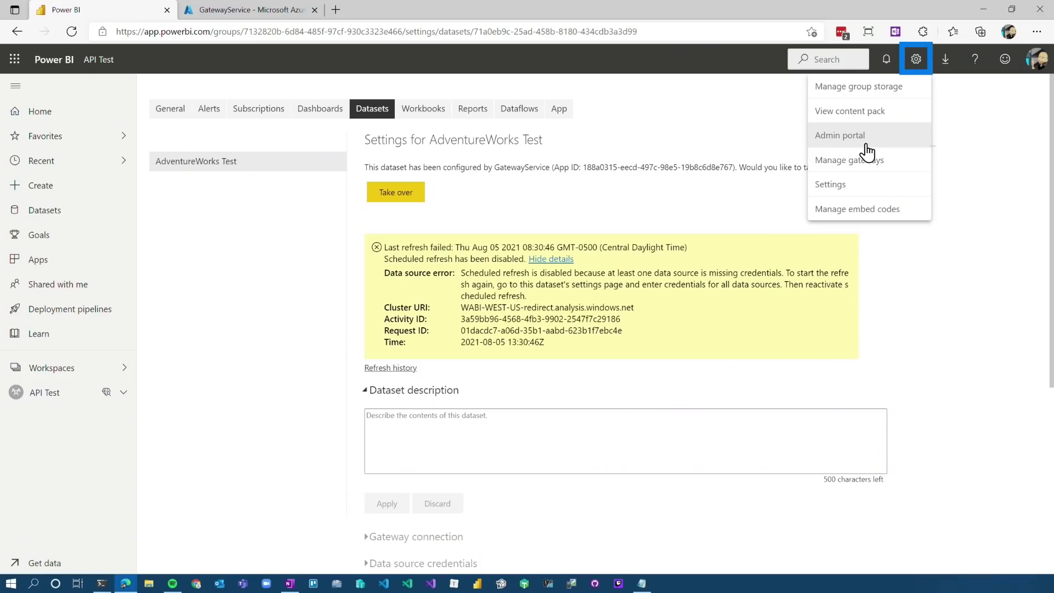
- Show the Users list of the AdventureWorks data source under the Admin Fundamentals gateway
left_click(866, 159)
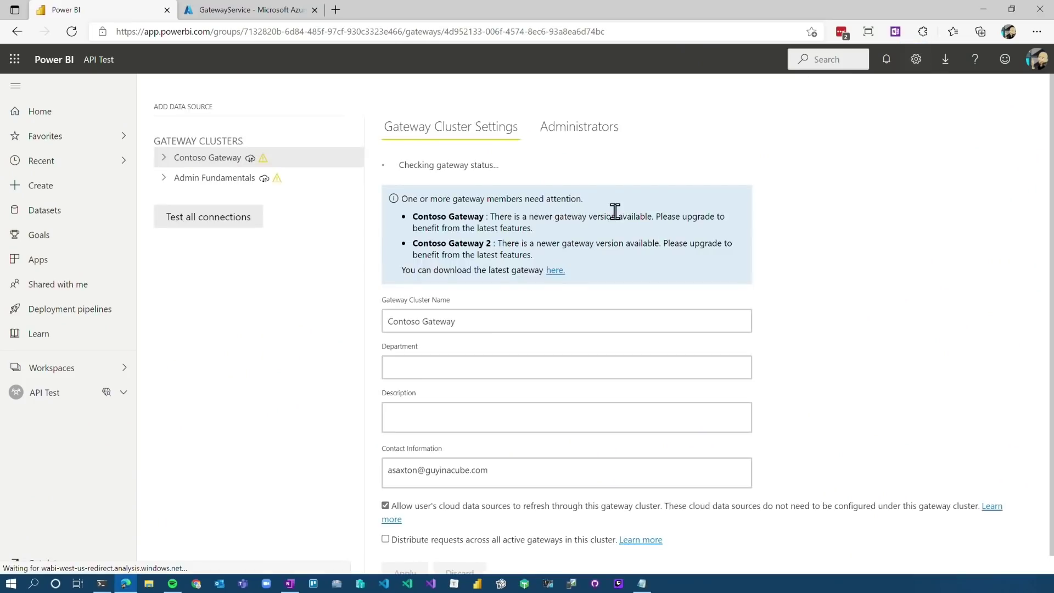
left_click(163, 278)
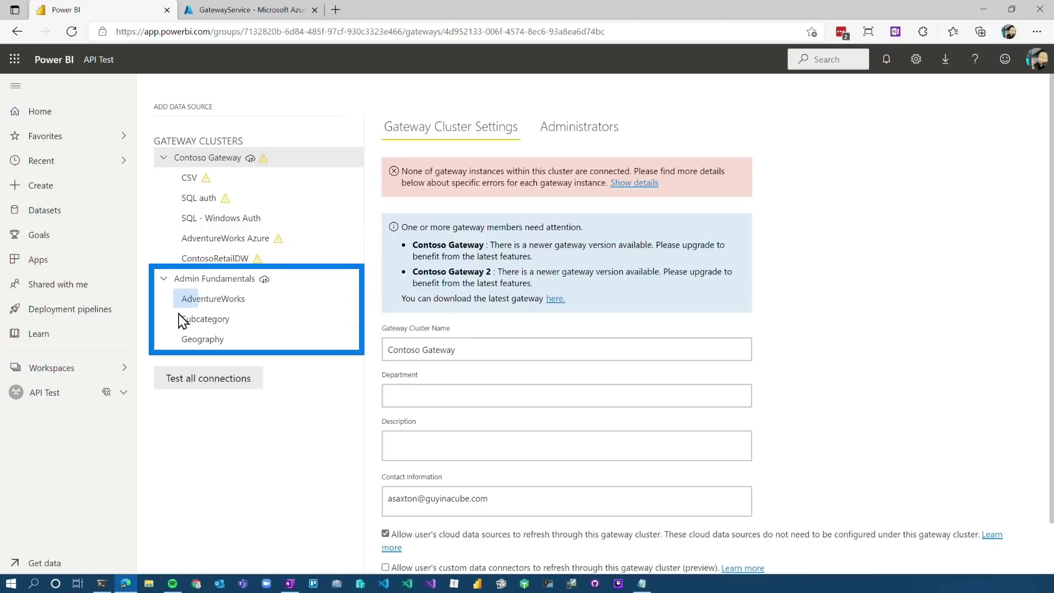
left_click(207, 303)
left_click(537, 134)
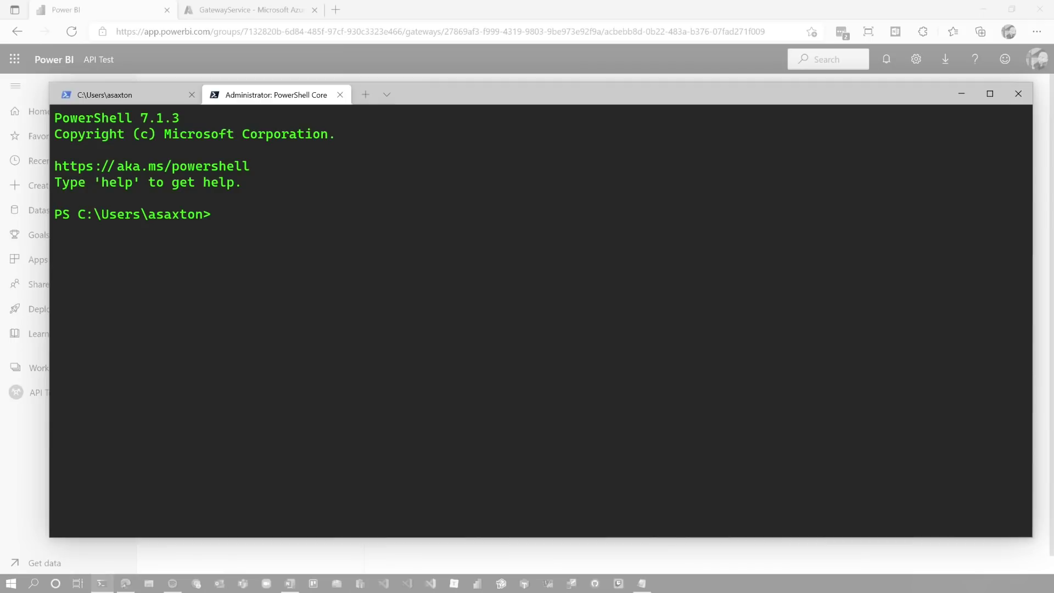
- Run Connect-DataGatewayServiceAccount and sign in with the main work account
type("Connect-DataGatewayServiceAccount")
key("Return")
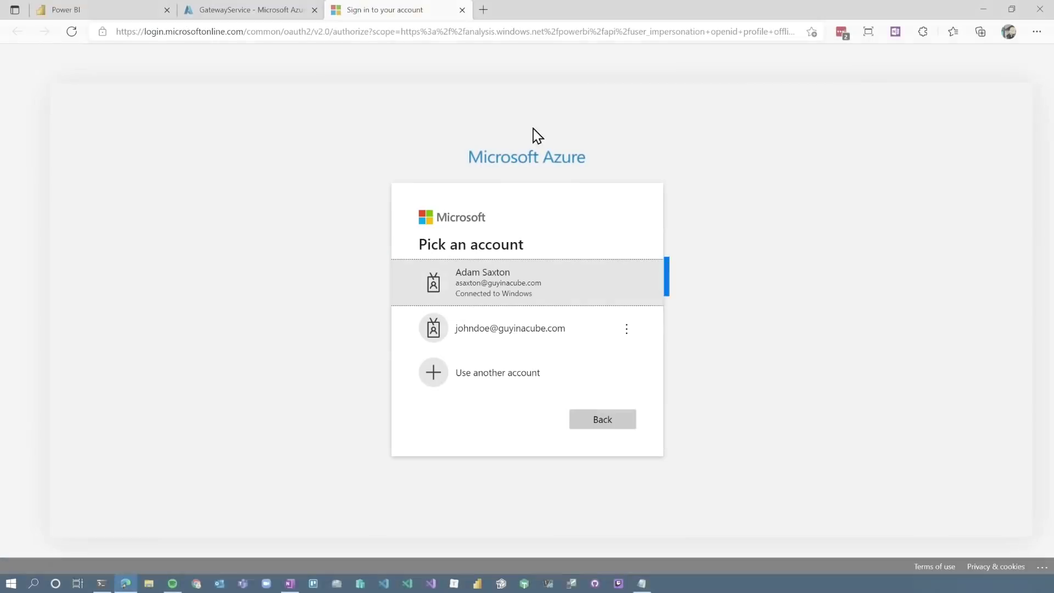
left_click(534, 285)
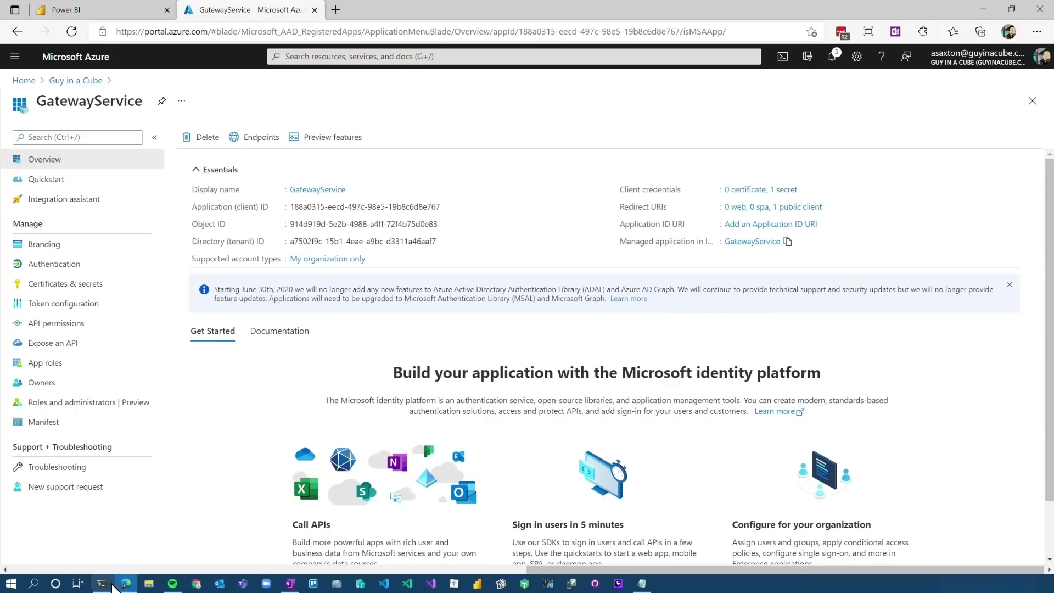
left_click(109, 583)
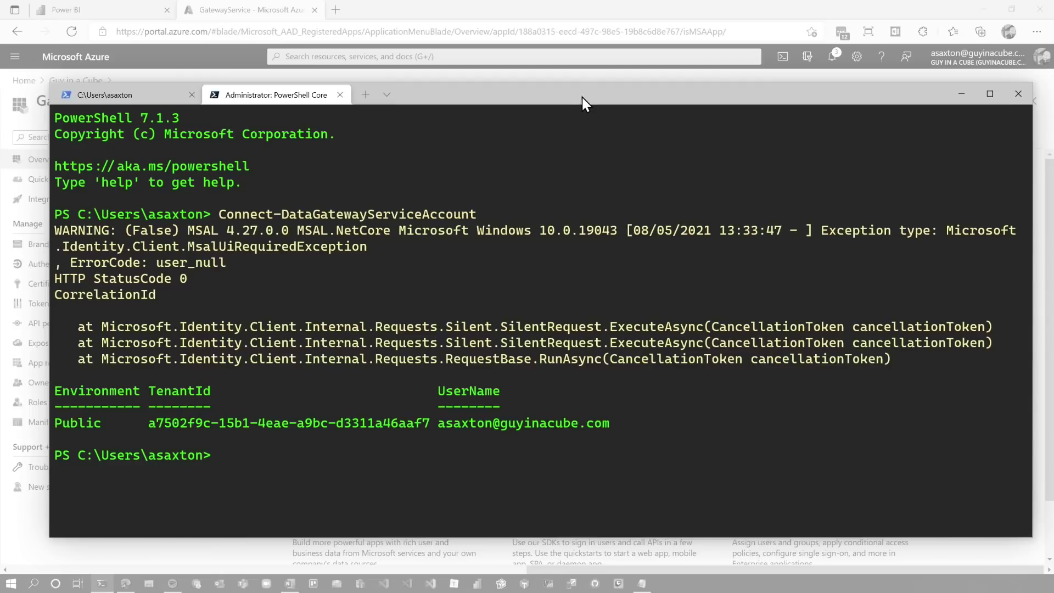
- Open the AdventureWorks connection settings and select the gateway GUID in the page address
left_click(556, 9)
left_click(117, 11)
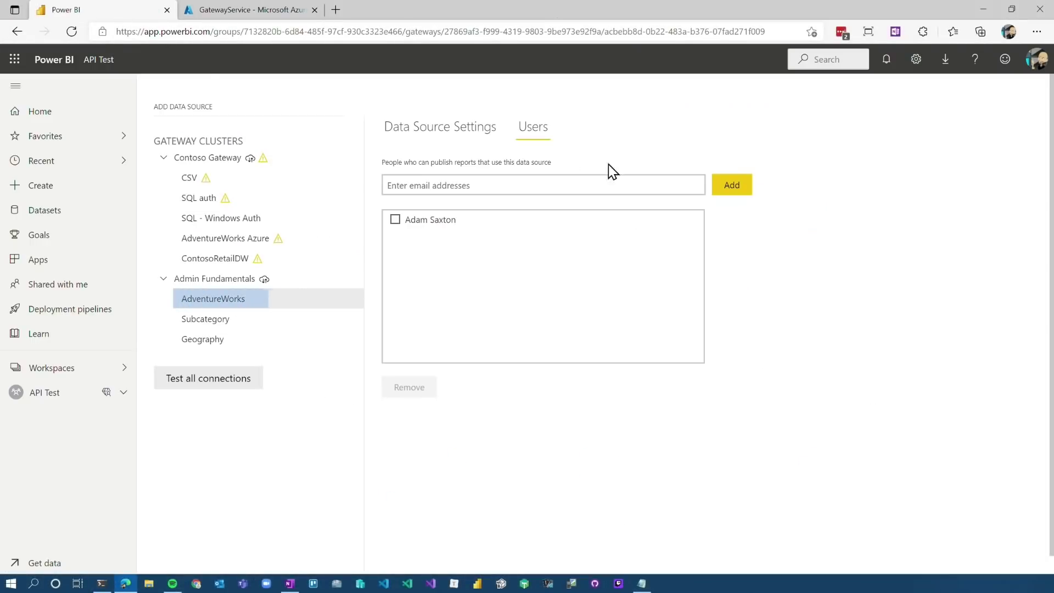
left_click(448, 134)
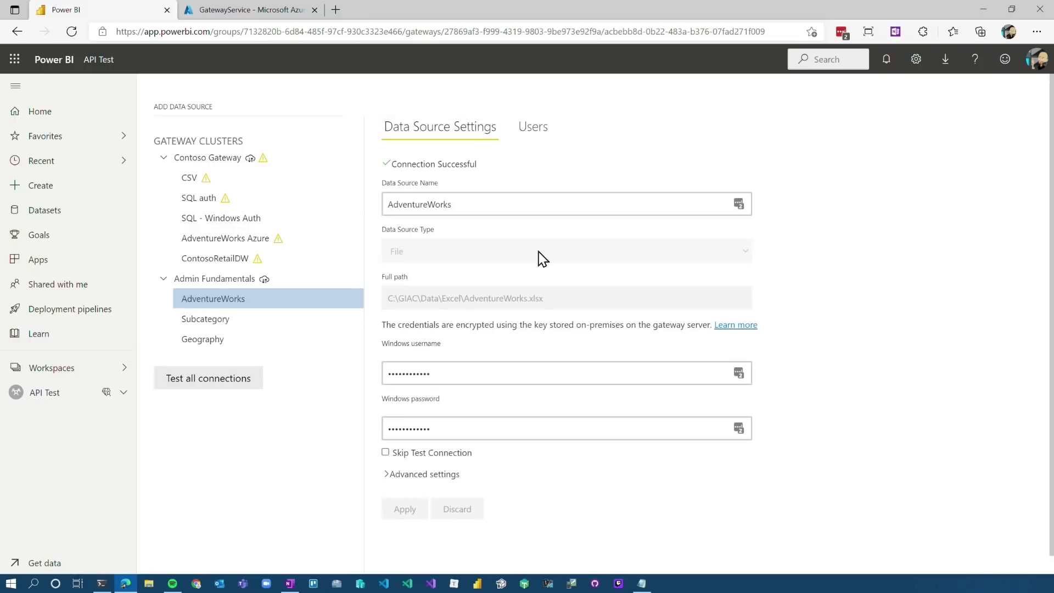
left_click_drag(445, 31, 551, 31)
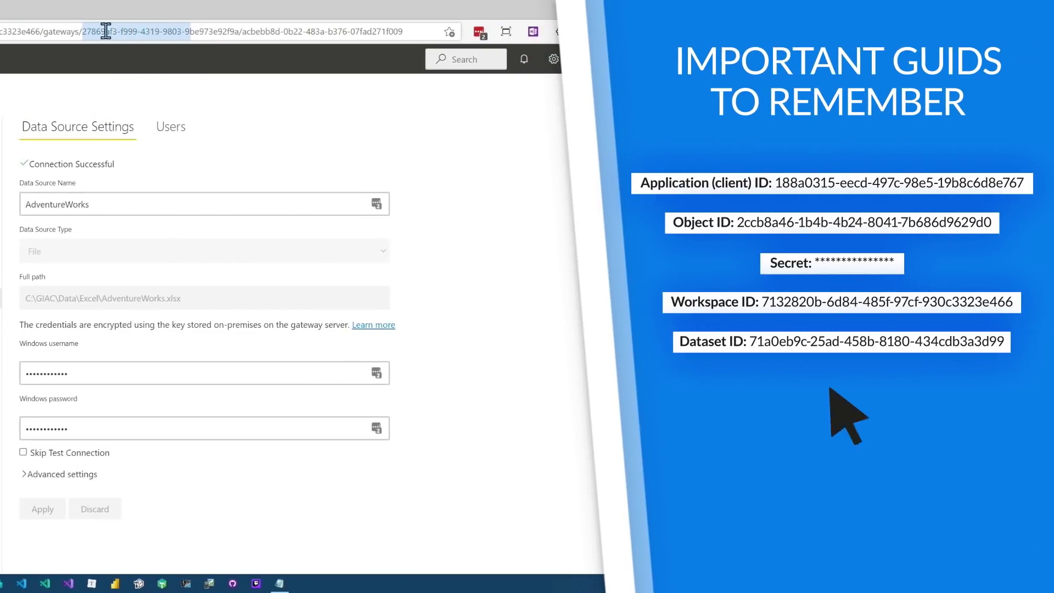
double_click(106, 31)
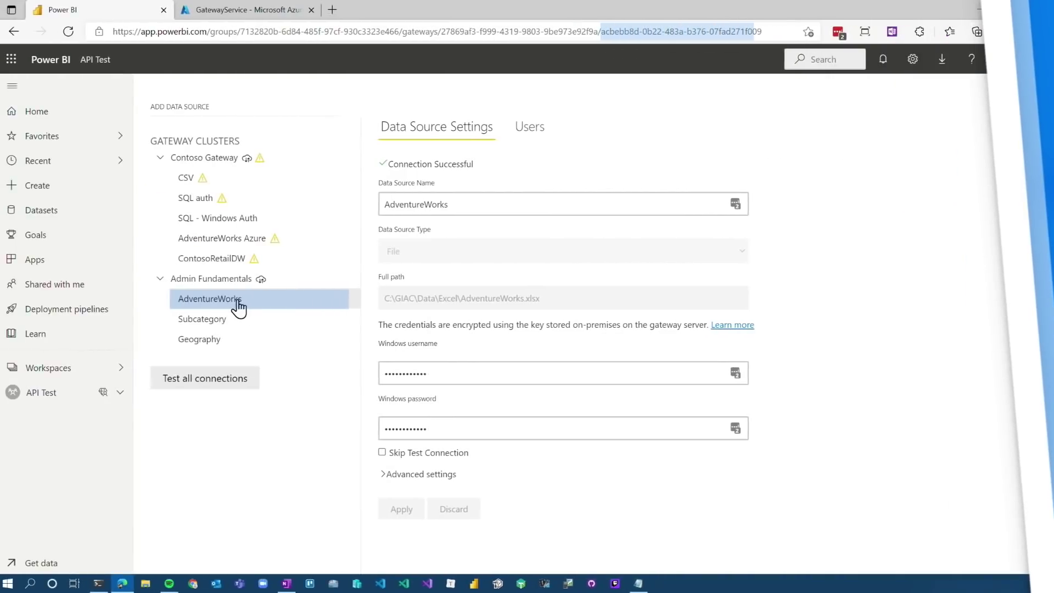
- Look up the Subcategory and Geography data source IDs, then return to AdventureWorks
left_click(222, 321)
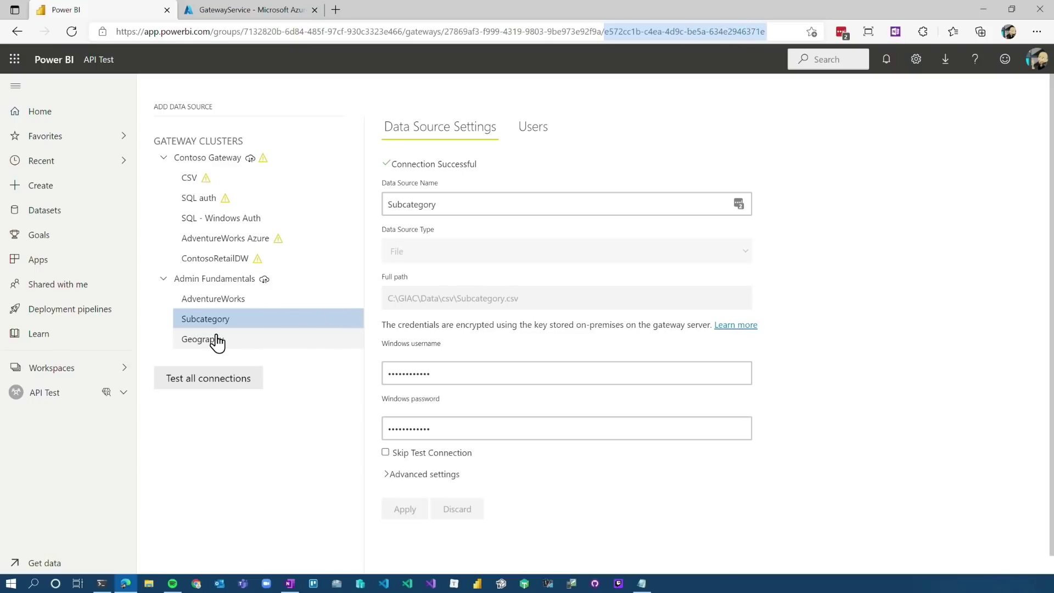
left_click(210, 344)
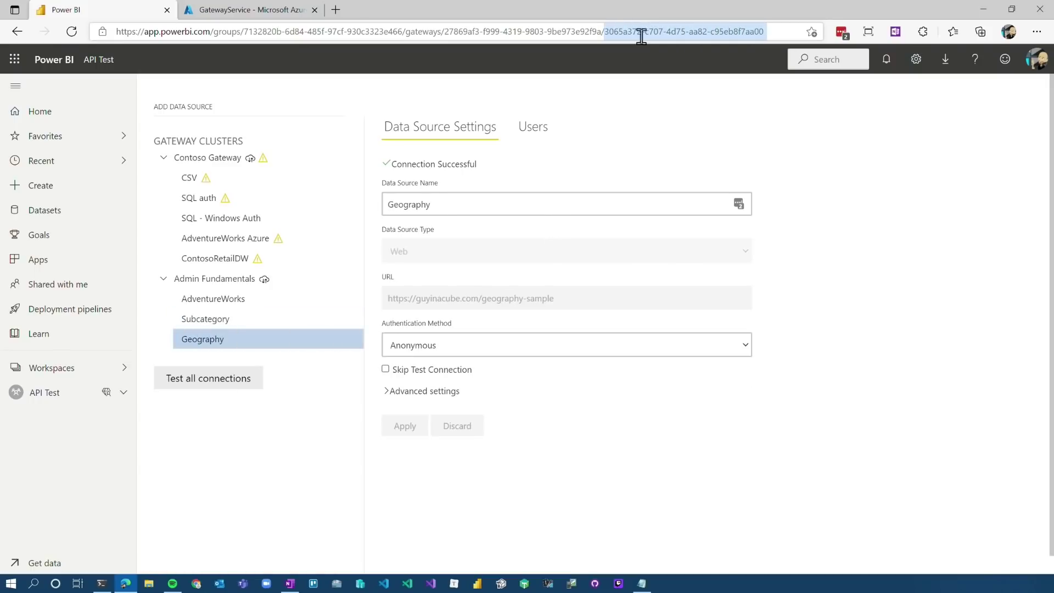
left_click(218, 303)
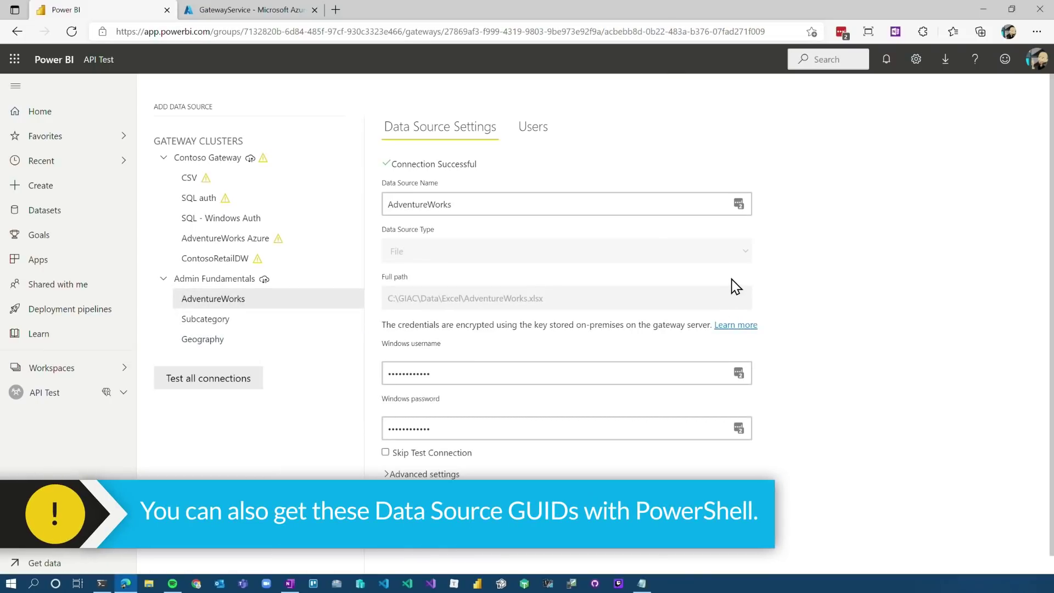
- Grant GatewayService Read access on the AdventureWorks, Subcategory and Geography data sources, then reload Power BI
left_click(102, 585)
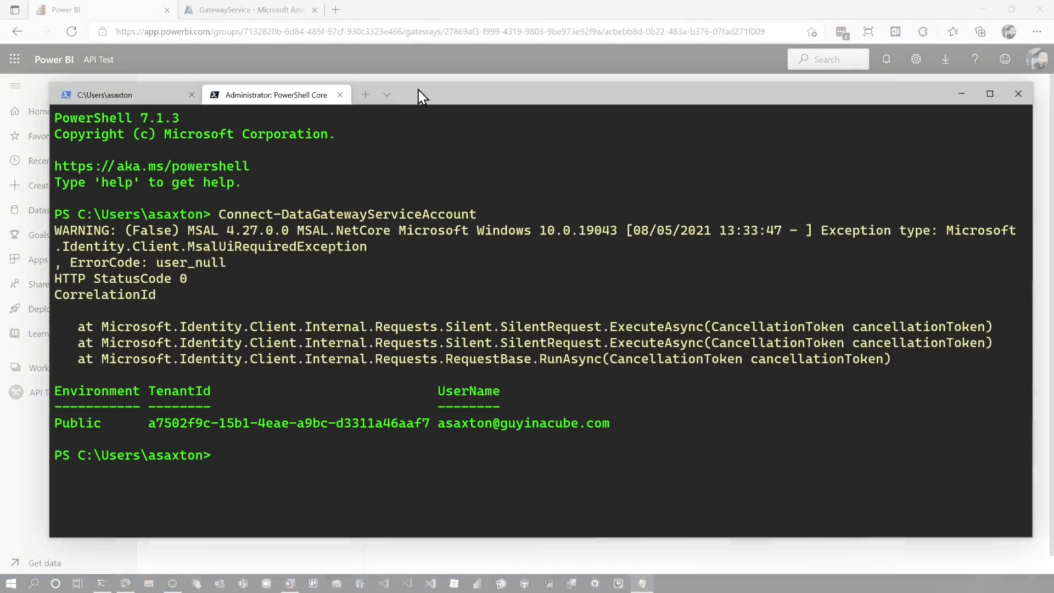
key("ctrl+v")
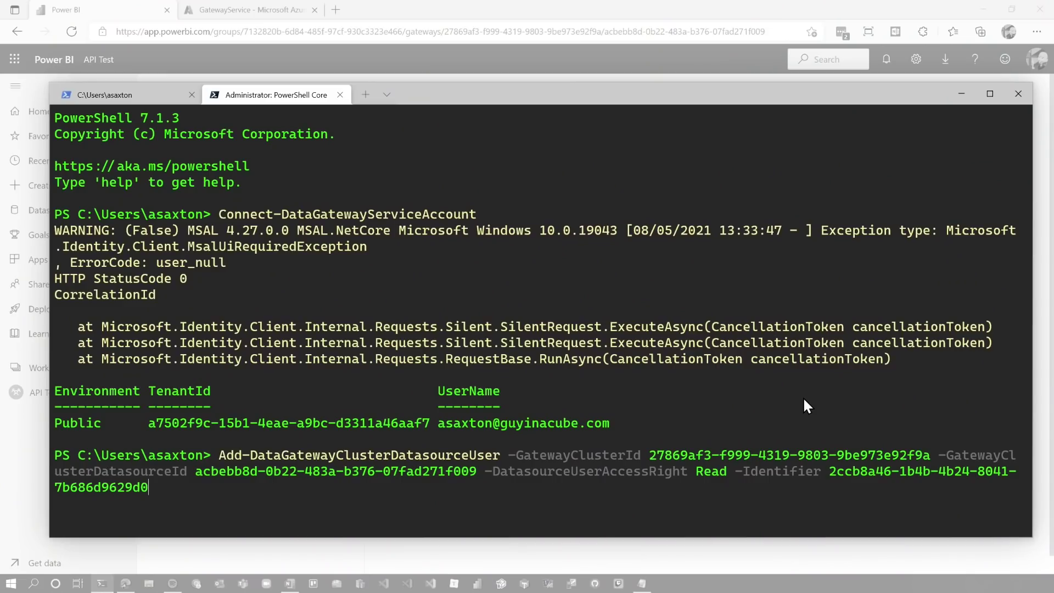
key("Return")
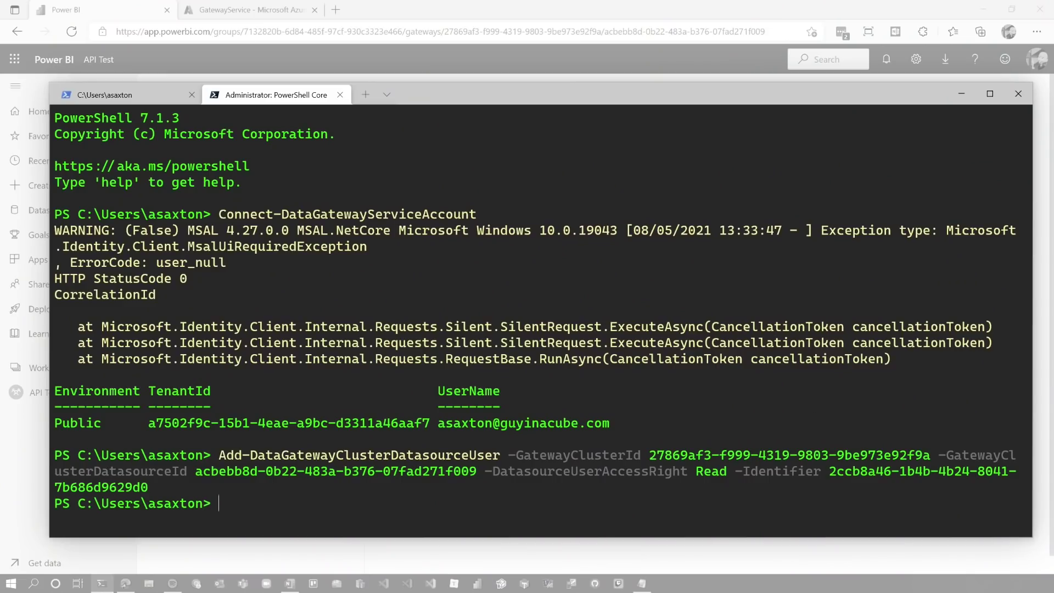
key("ctrl+v")
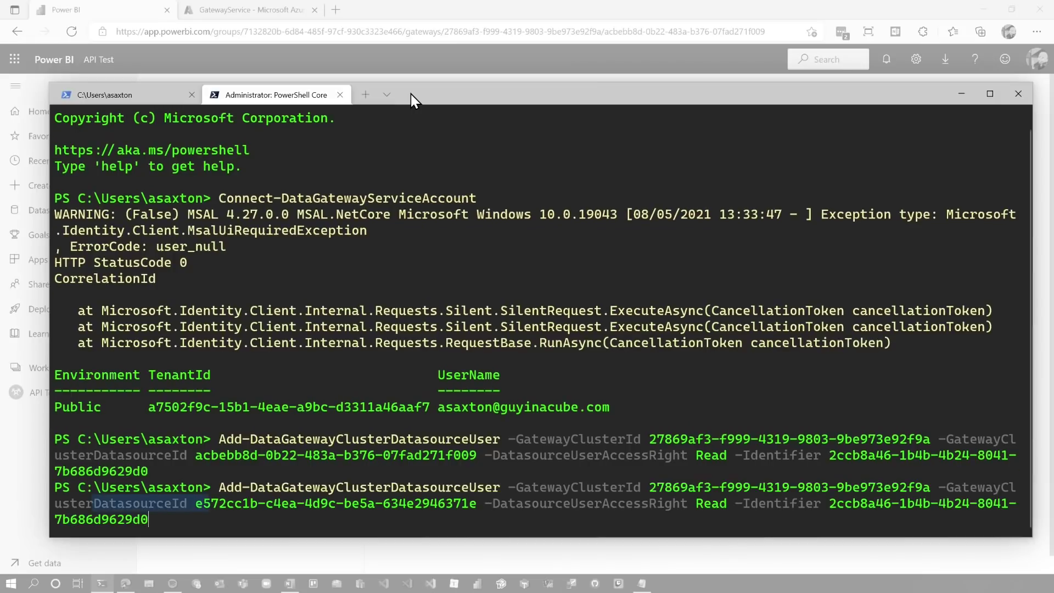
key("Return")
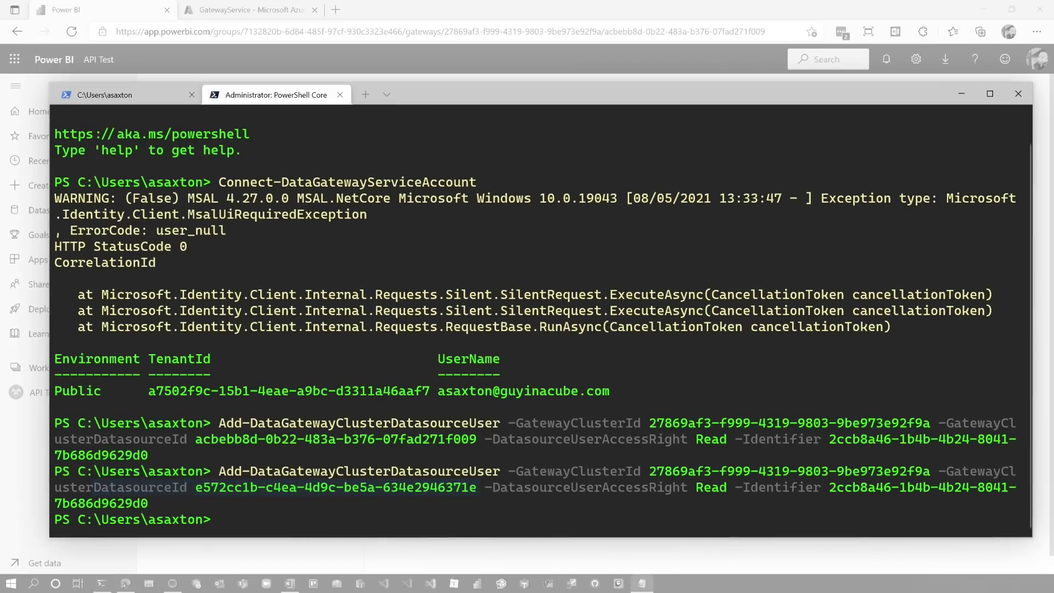
key("ctrl+v")
left_click_drag(94, 487, 448, 487)
left_click(416, 7)
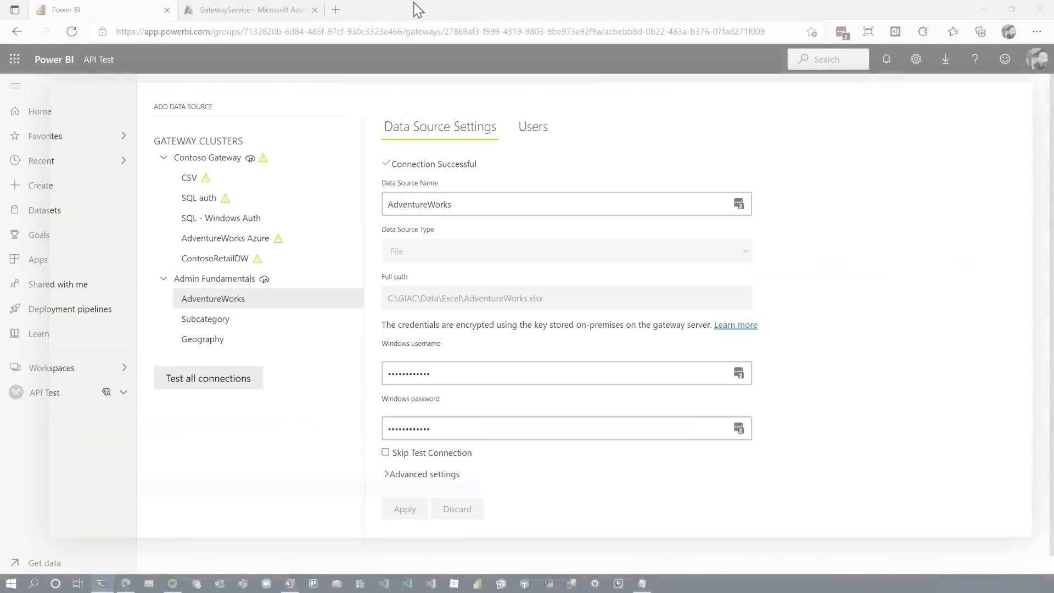
left_click(72, 31)
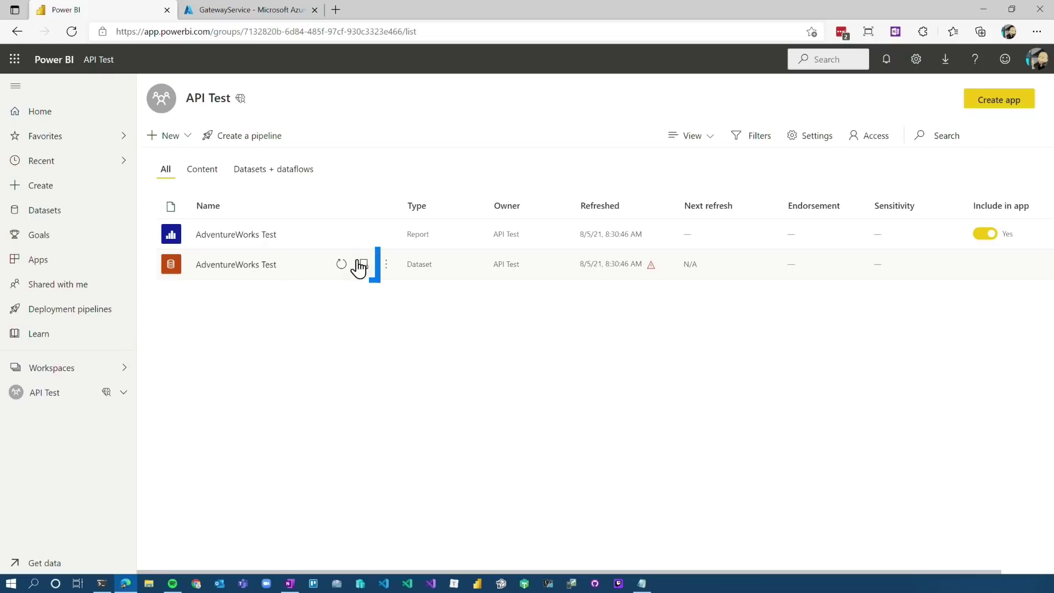
- Open the settings of the AdventureWorks Test dataset in the API Test workspace
left_click(362, 265)
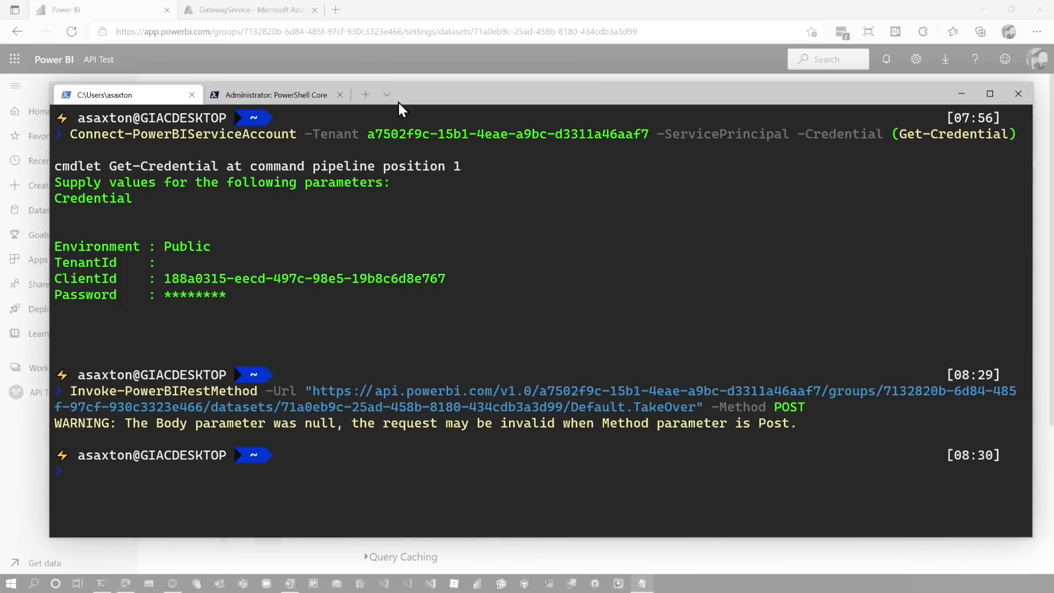
- Bind AdventureWorks Test to the gateway's three data sources with a Default.BindToGateway POST
key("ctrl+v")
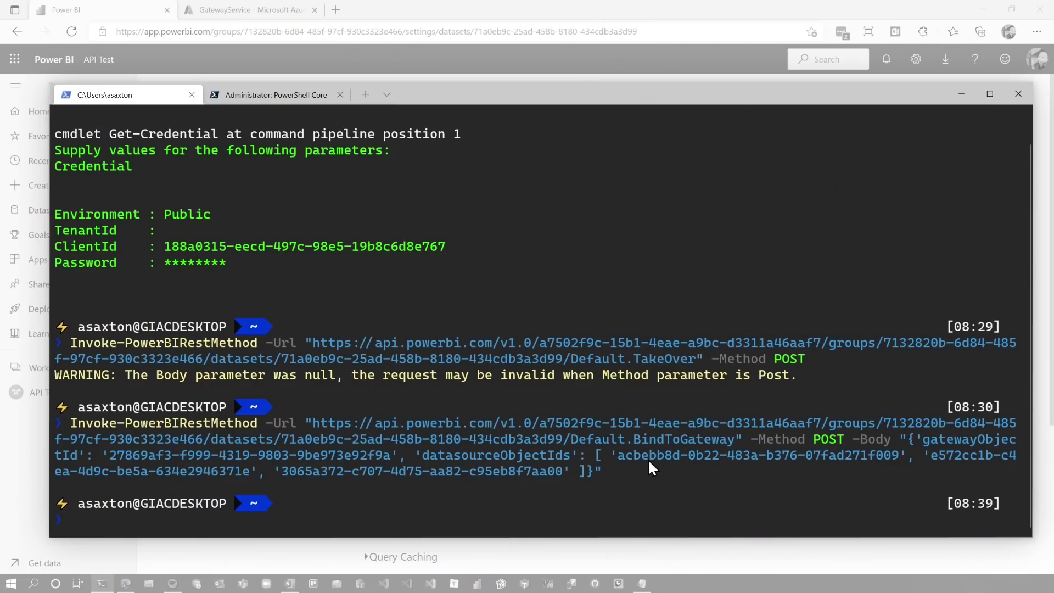
left_click(106, 56)
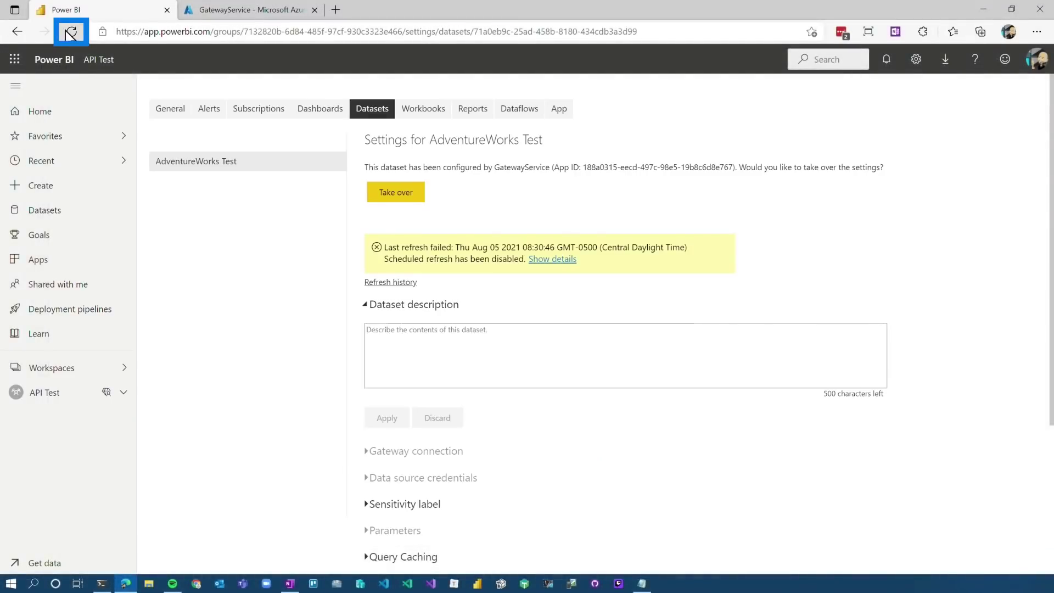
- Refresh AdventureWorks Test now and confirm its refresh history shows success at 8:39:43 AM
left_click(70, 32)
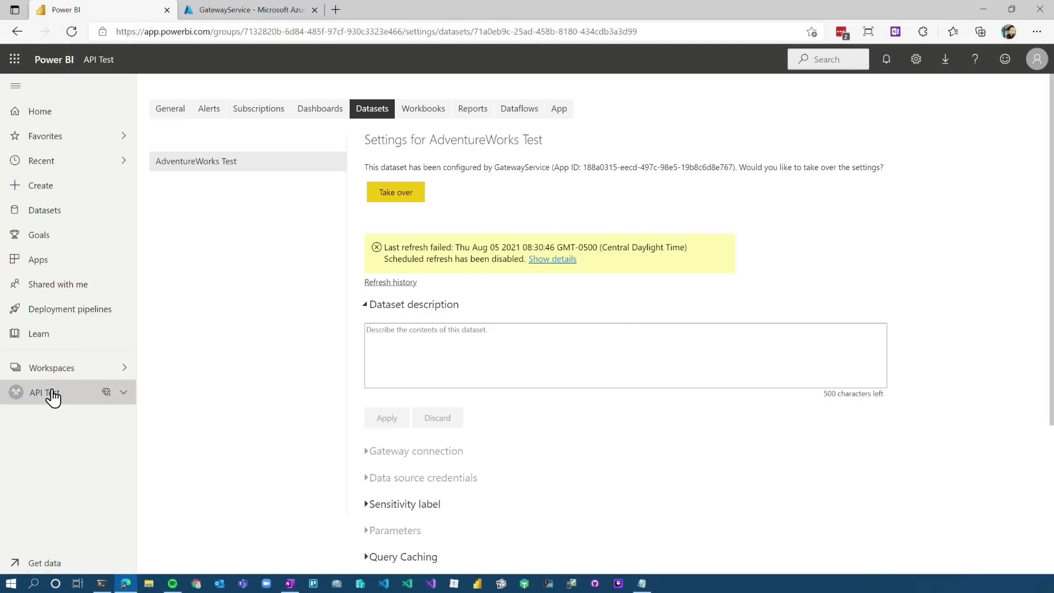
left_click(52, 393)
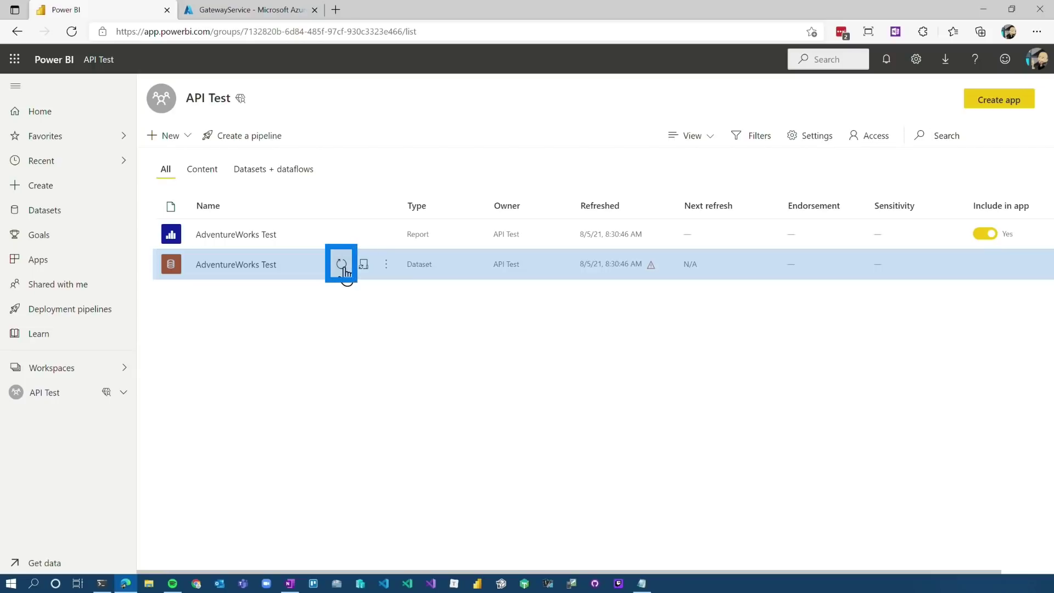
left_click(341, 264)
left_click(363, 264)
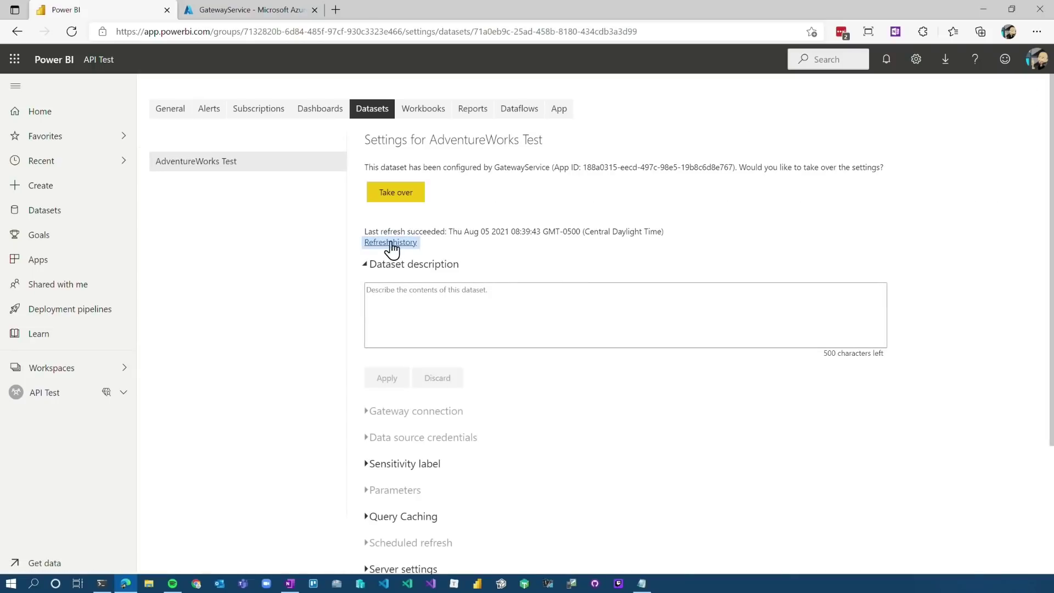
left_click(391, 242)
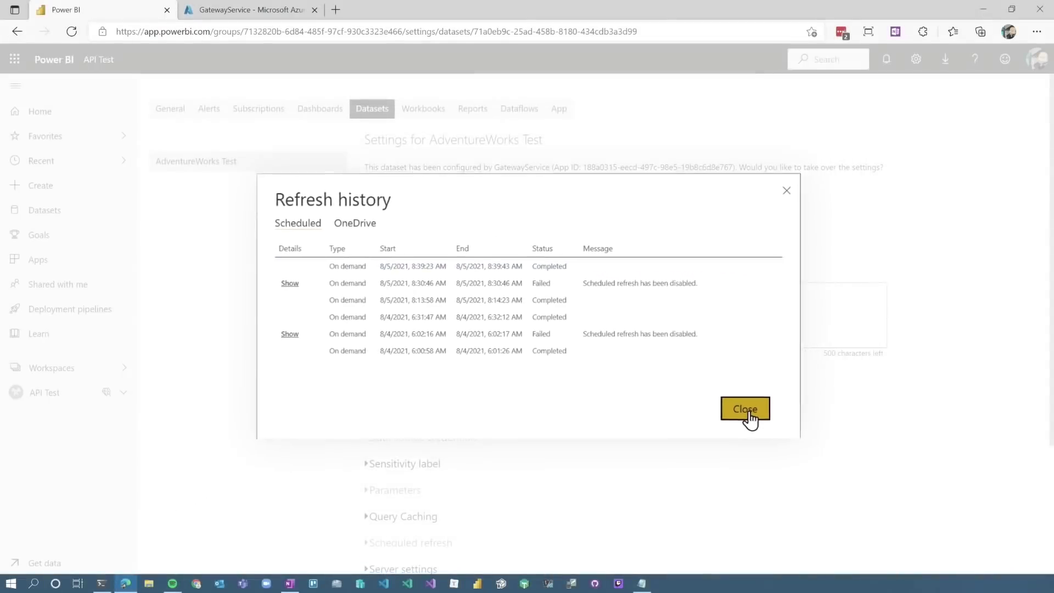
left_click(745, 410)
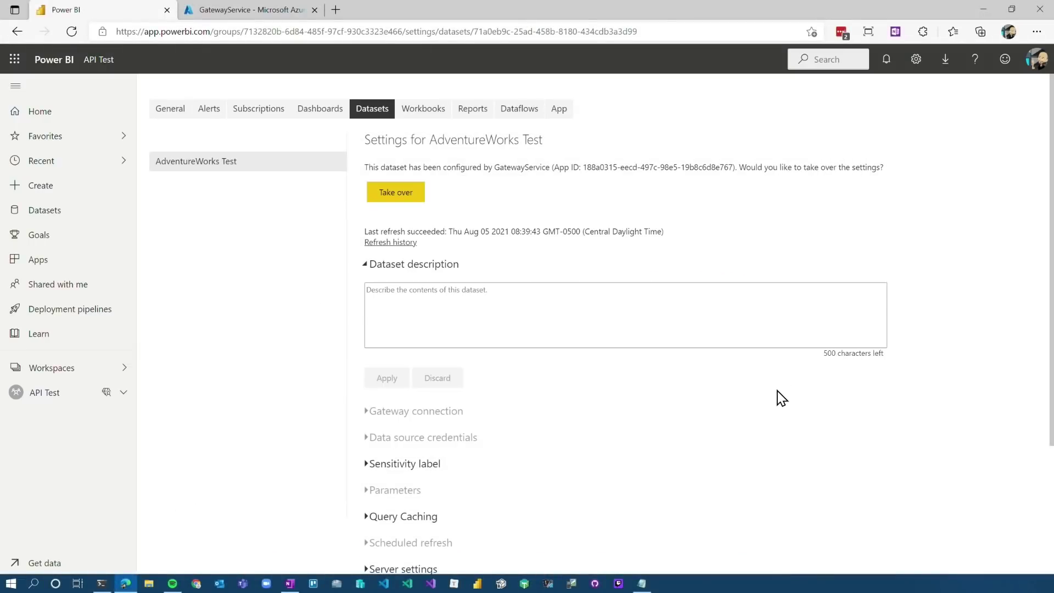